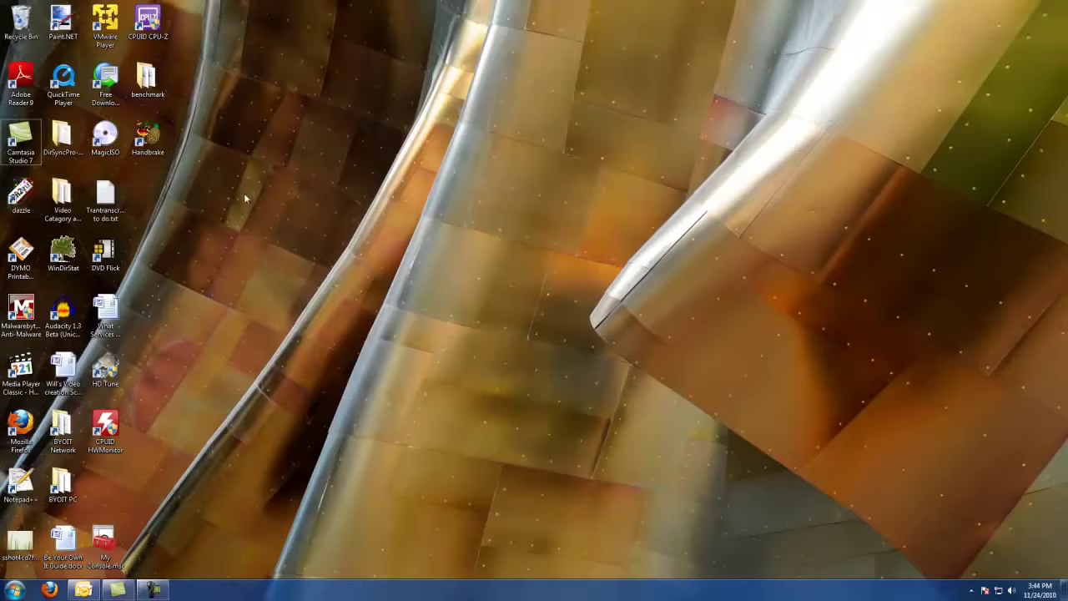
pyautogui.click(15, 590)
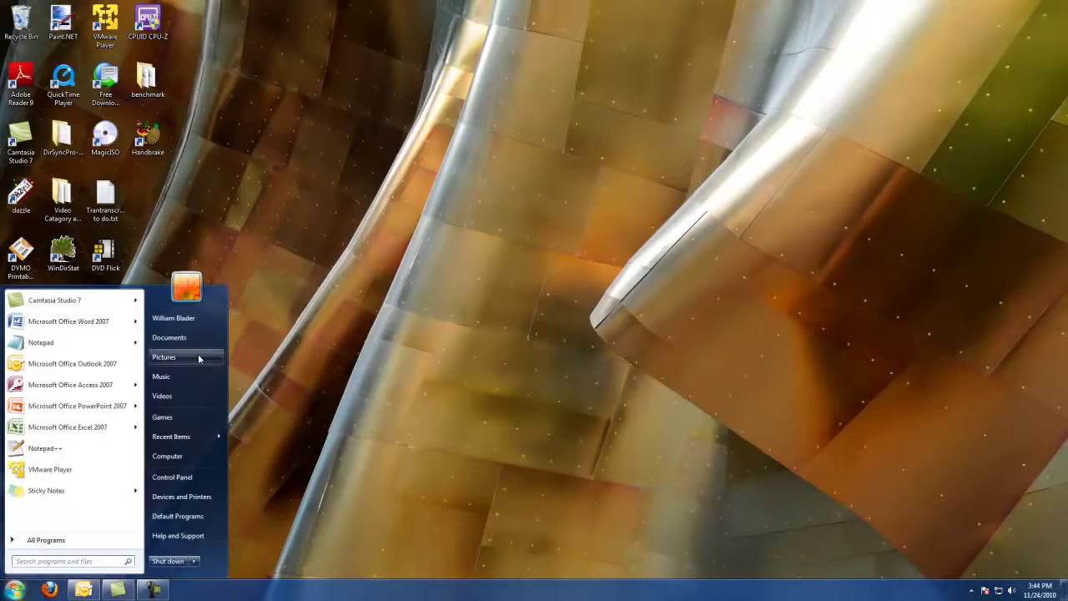
pyautogui.click(219, 101)
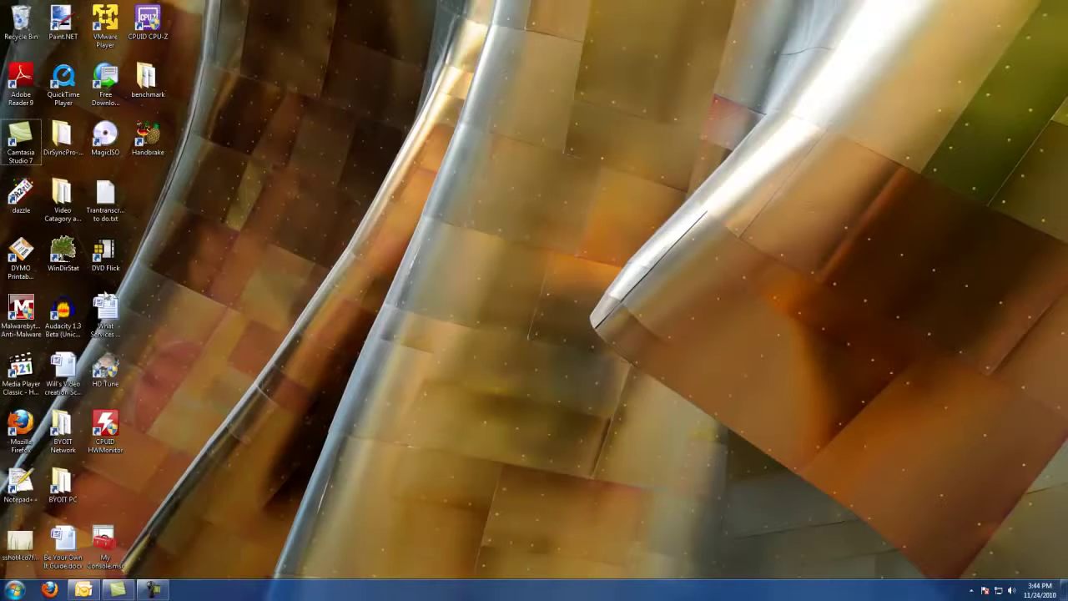
# Open the Antenna folder inside BYOIT Video Work > BYOIT Videos from the BYOIT folders on the desktop
pyautogui.doubleClick(67, 476)
pyautogui.doubleClick(349, 114)
pyautogui.click(351, 137)
pyautogui.doubleClick(350, 137)
pyautogui.doubleClick(346, 135)
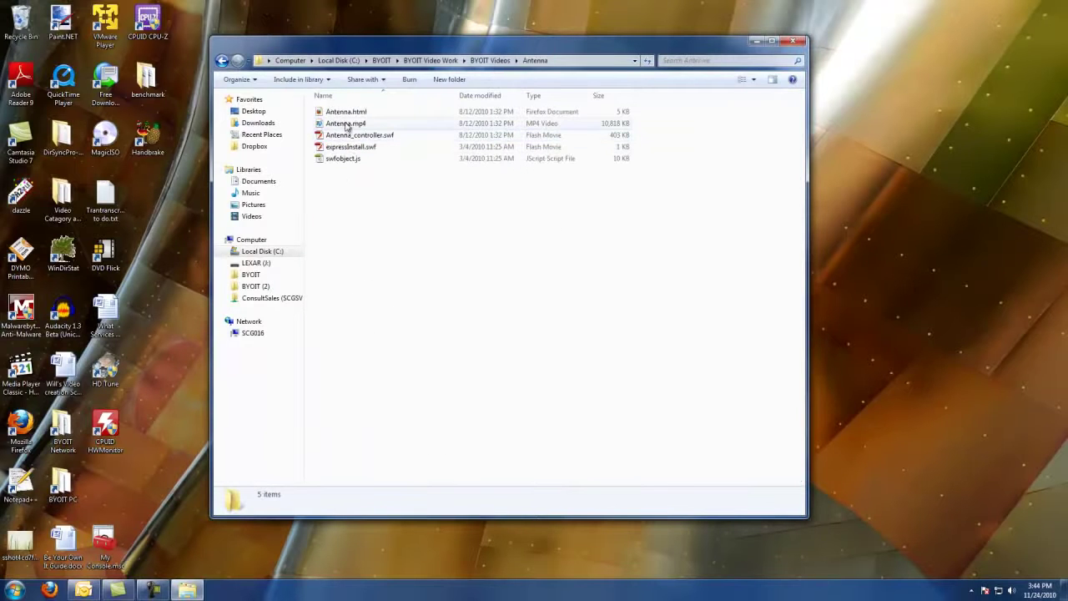
# Play Antenna.mp4 in its default player, reposition the player window over the folder, and close it
pyautogui.doubleClick(347, 123)
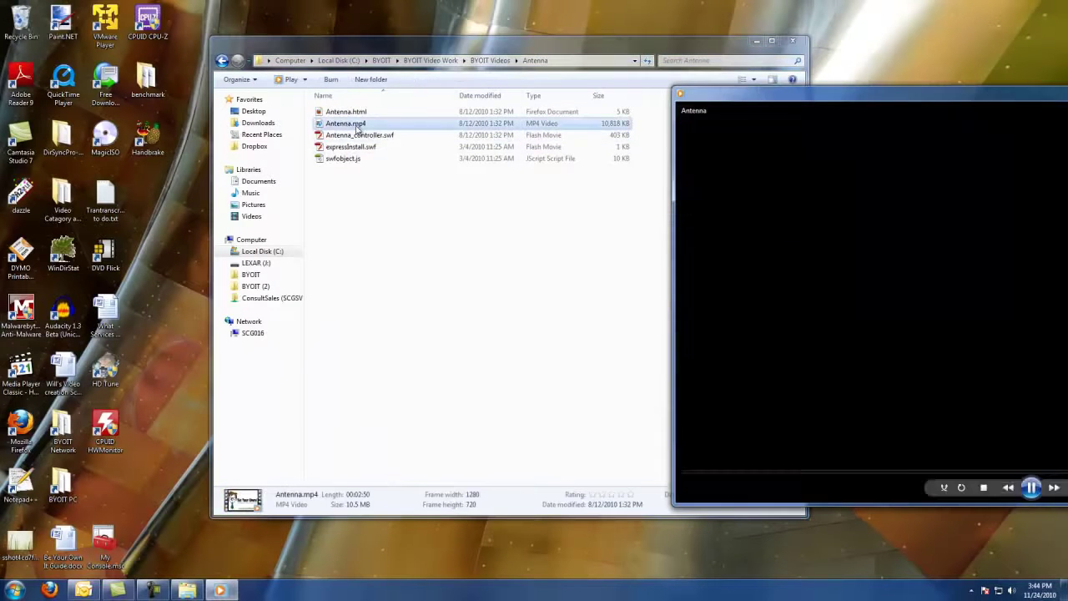
pyautogui.moveTo(718, 116); pyautogui.dragTo(239, 47)
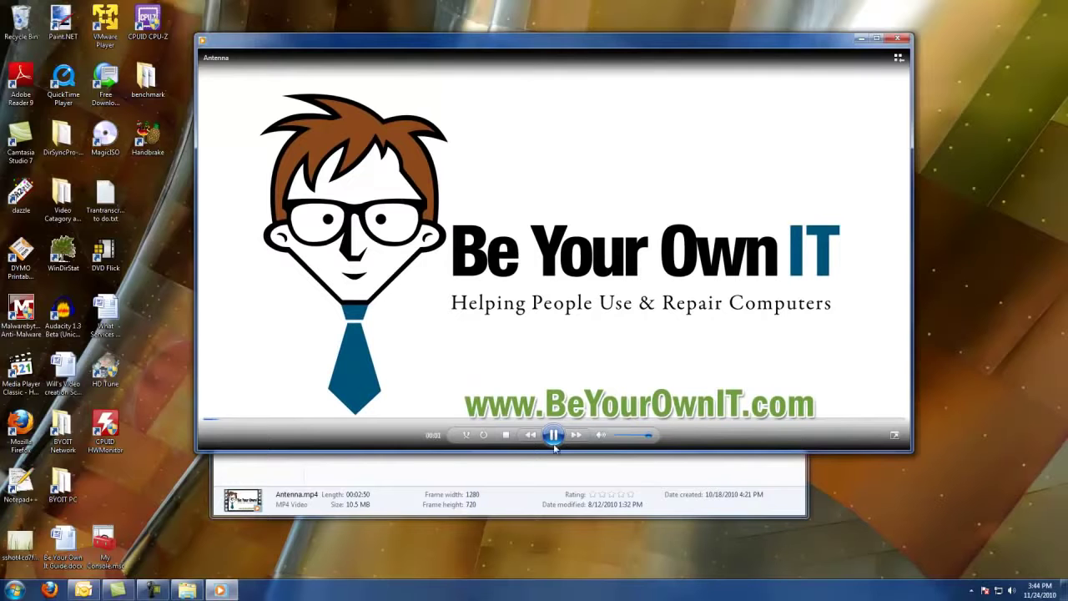
pyautogui.click(472, 61)
pyautogui.moveTo(446, 44); pyautogui.dragTo(391, 84)
pyautogui.click(845, 79)
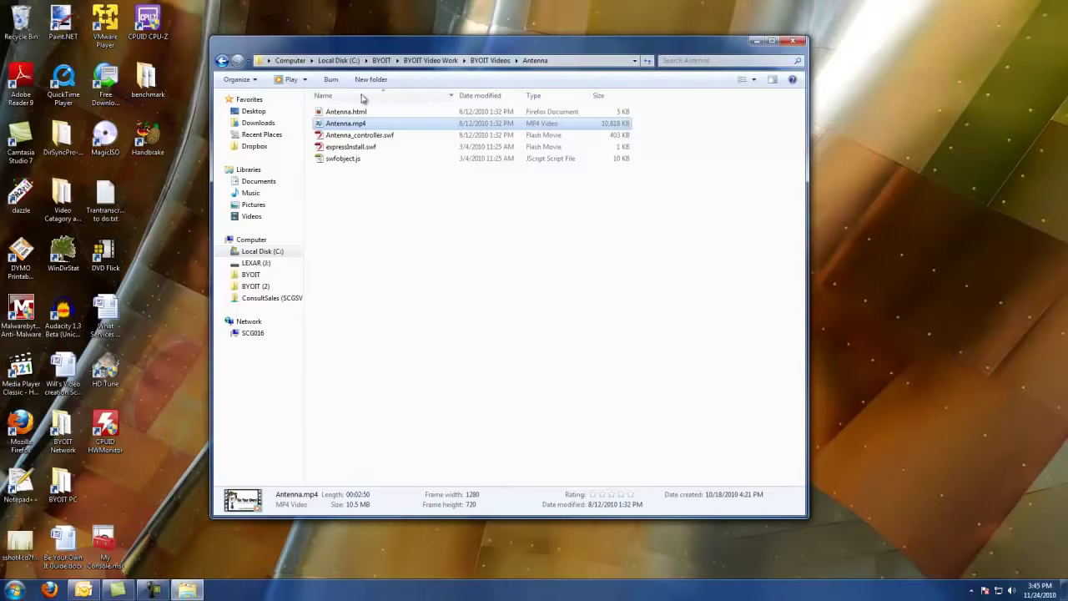
# Return to the BYOIT Videos folder and open the Cinebench folder
pyautogui.click(492, 60)
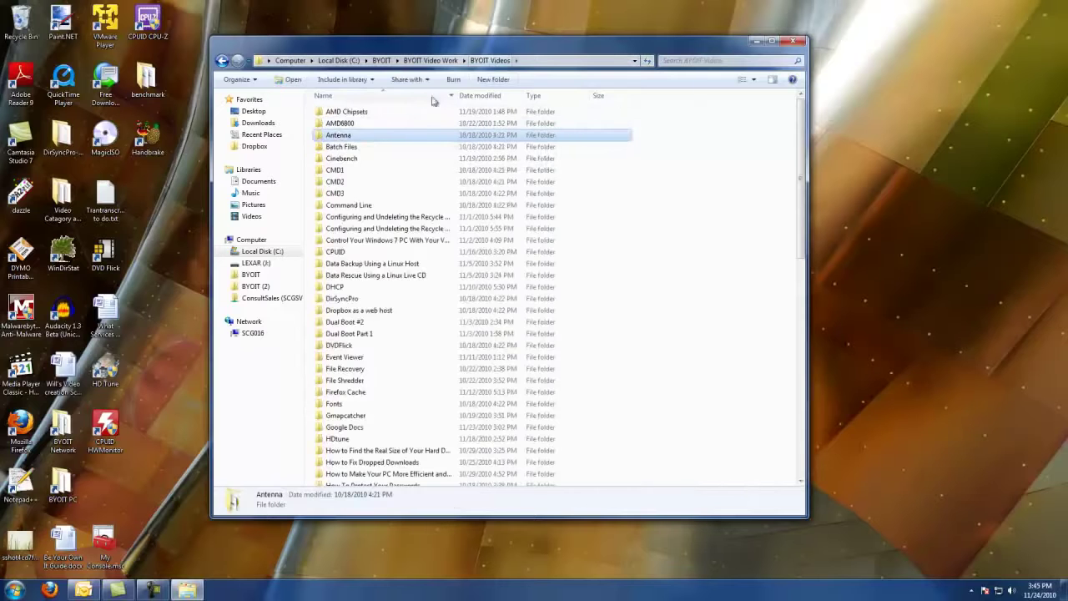
pyautogui.doubleClick(357, 147)
pyautogui.hotkey('alt', 'Up')
pyautogui.hotkey('alt', 'Up')
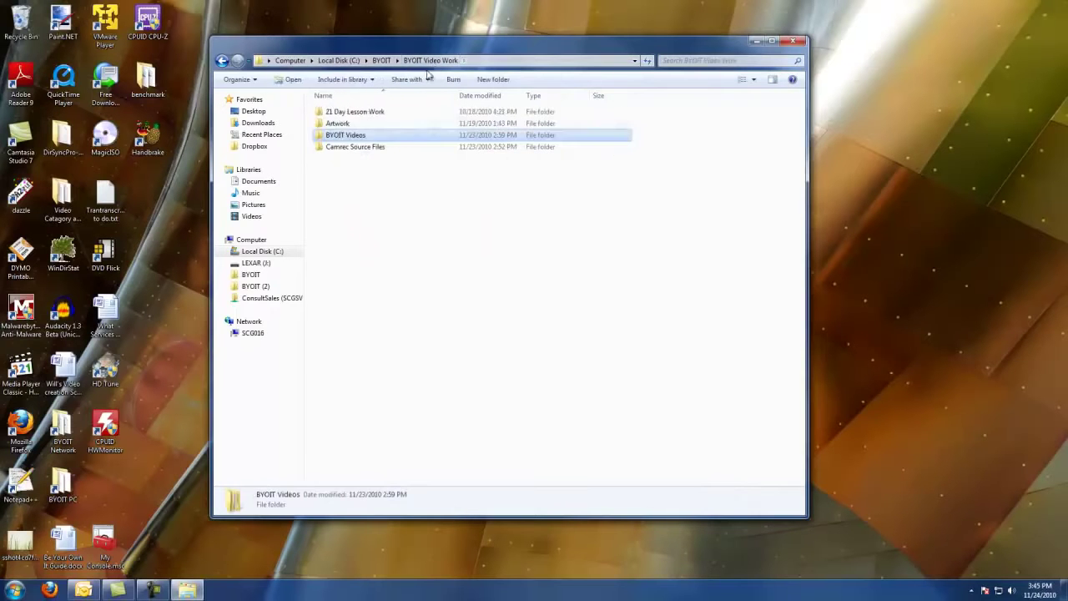
pyautogui.doubleClick(351, 139)
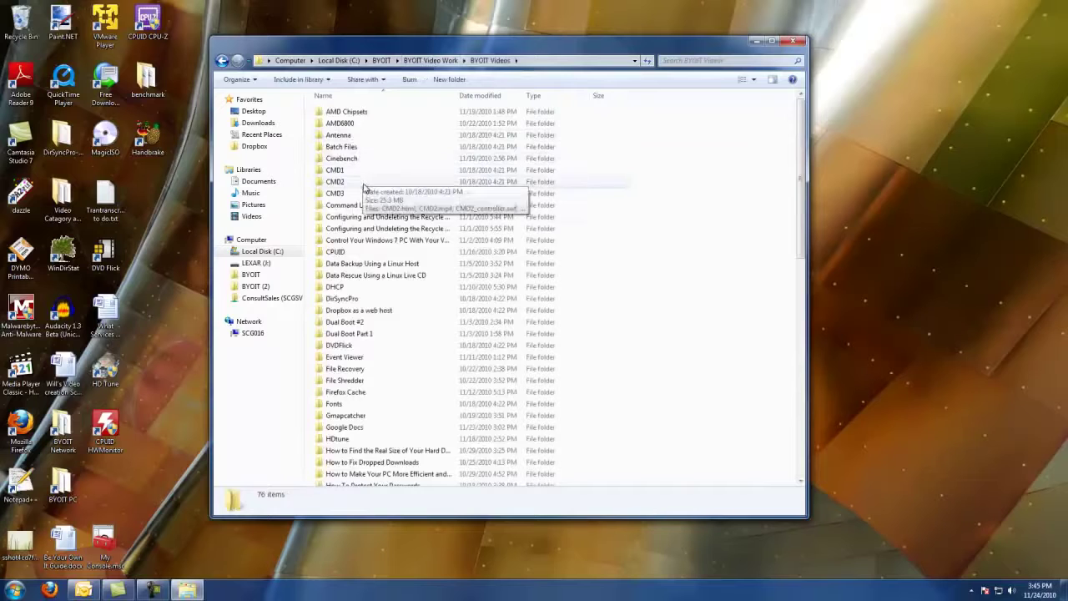
pyautogui.doubleClick(359, 158)
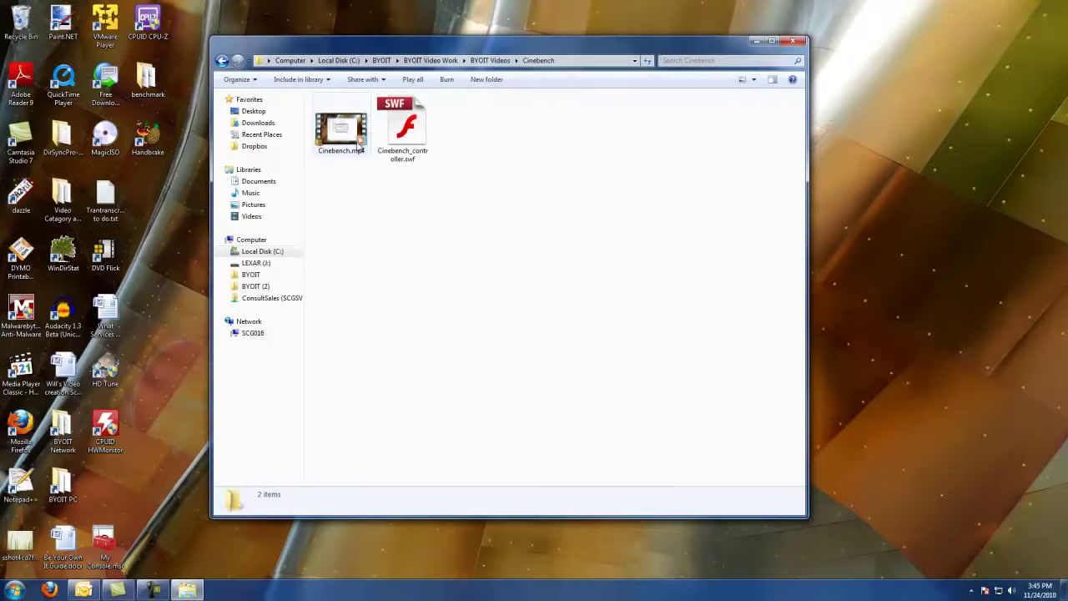
# View the programs offered for opening Cinebench.mp4 and dismiss the list
pyautogui.rightClick(339, 139)
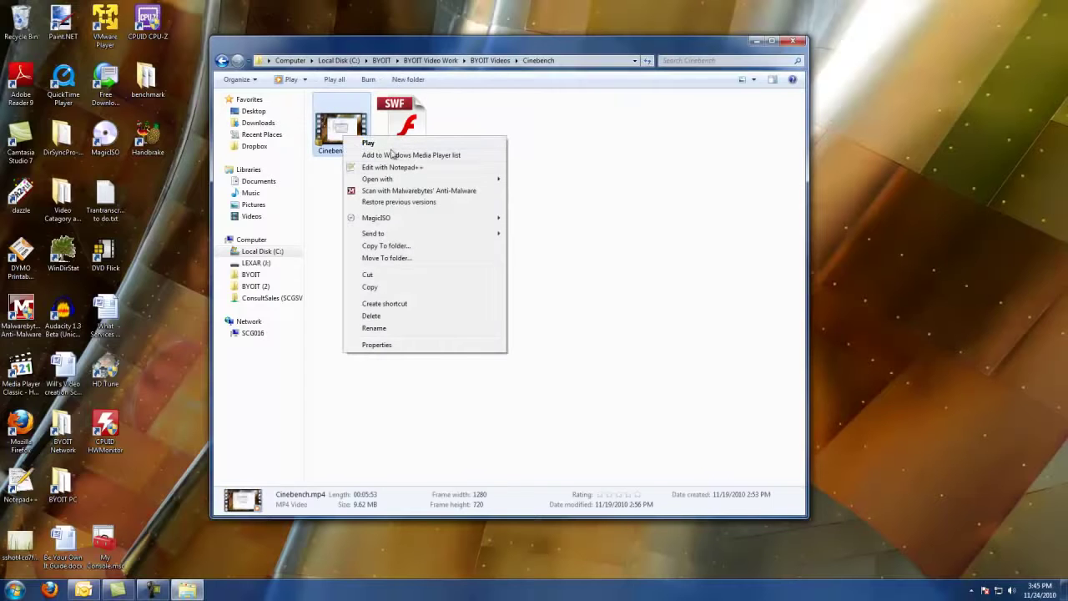
pyautogui.moveTo(389, 183)
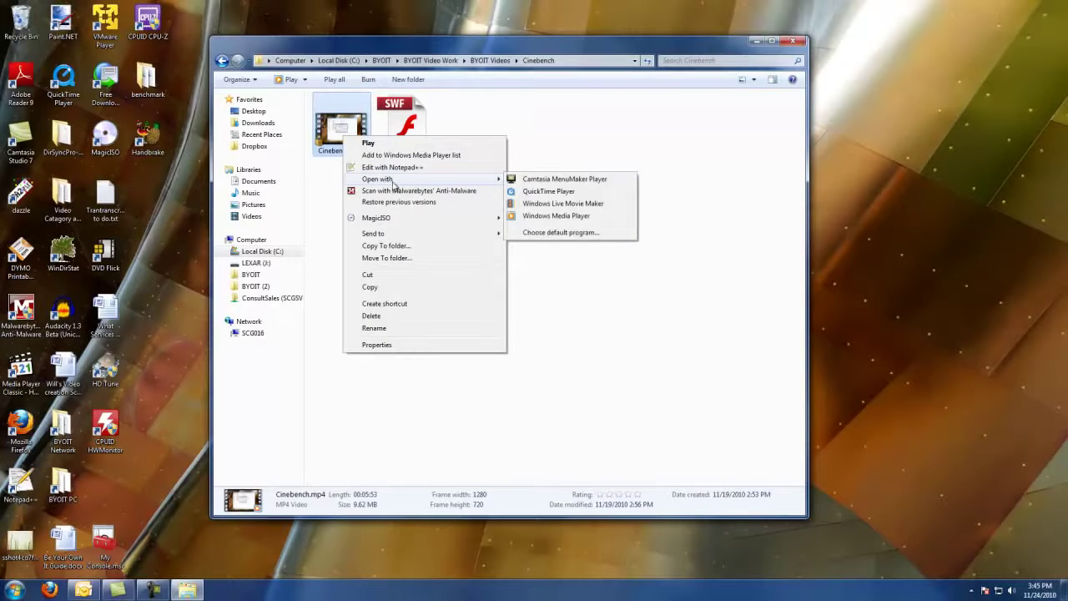
pyautogui.click(557, 334)
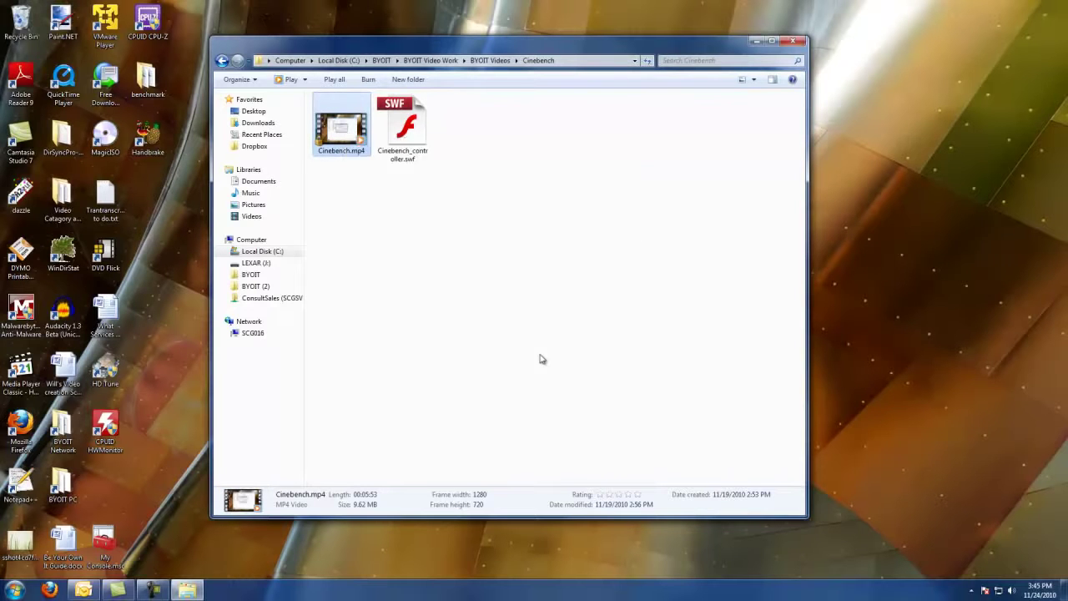
# Open the default program chooser for Cinebench.mp4 and move its window clear of the video file
pyautogui.rightClick(365, 144)
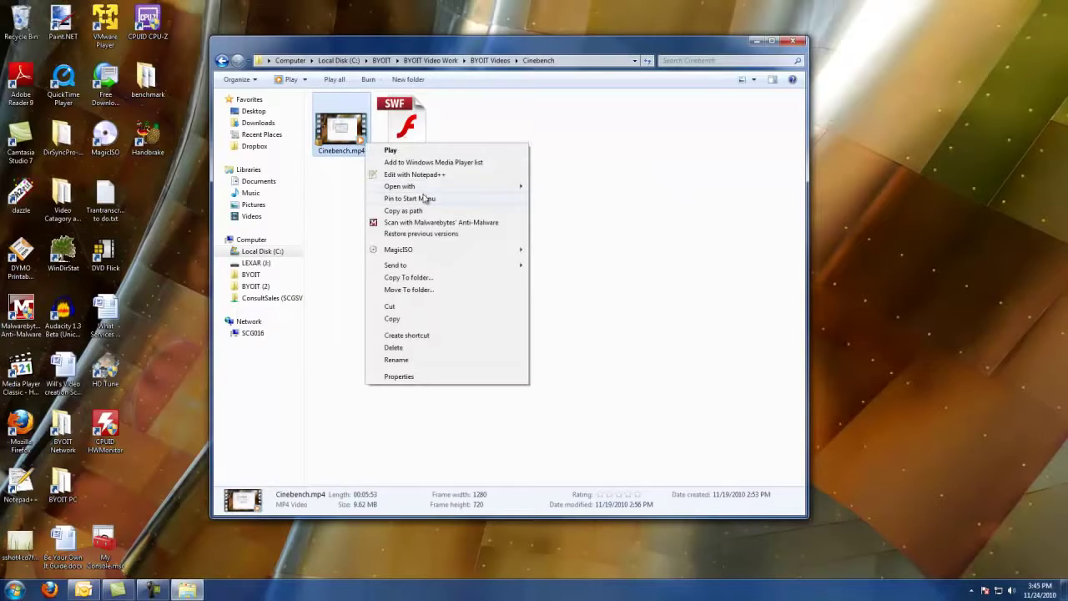
pyautogui.moveTo(422, 188)
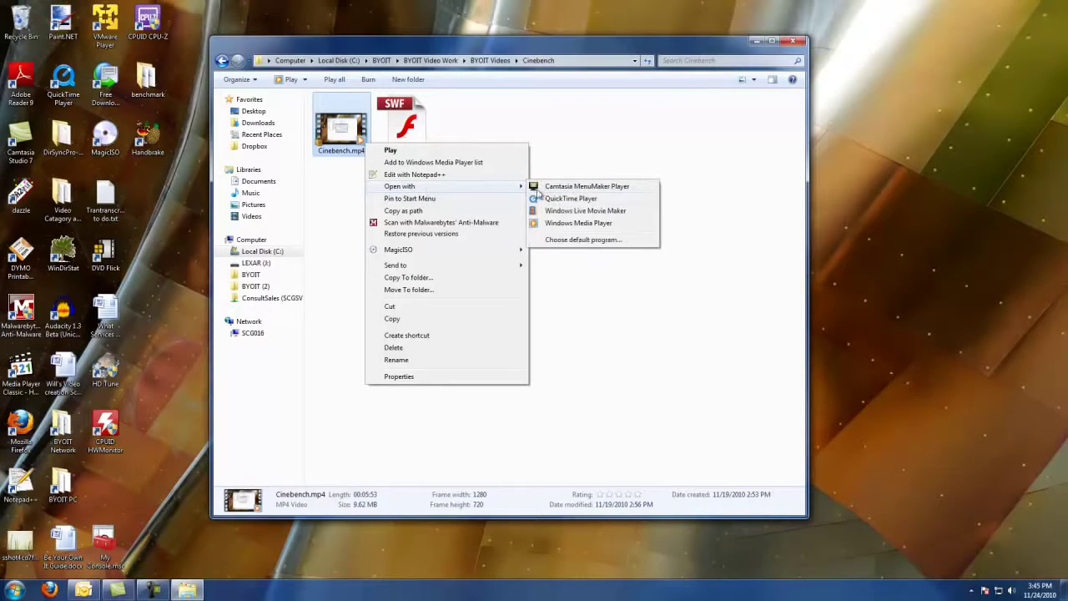
pyautogui.click(575, 240)
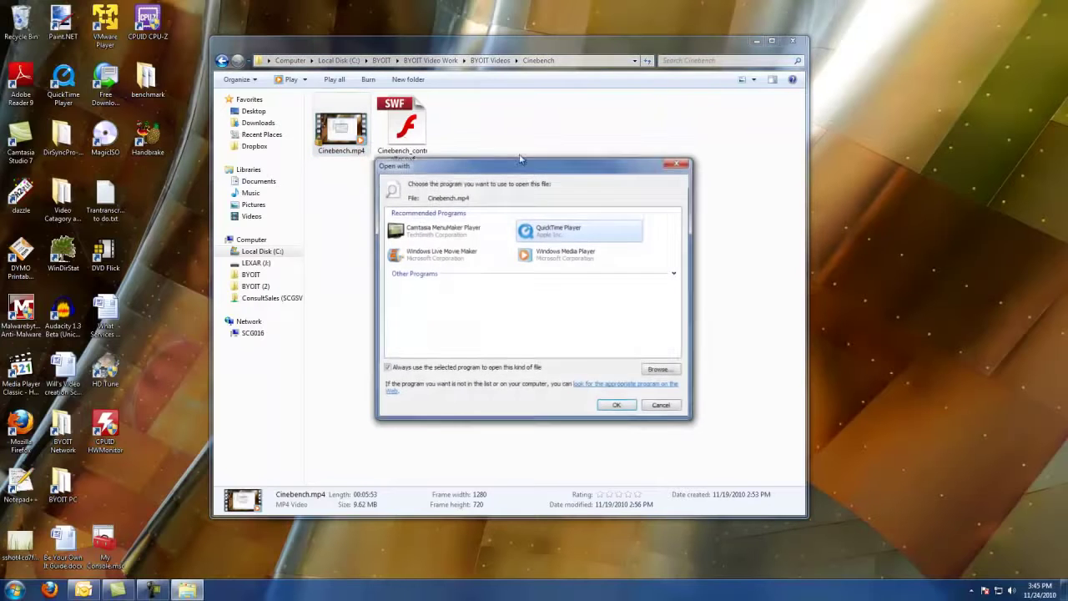
pyautogui.moveTo(506, 167); pyautogui.dragTo(572, 147)
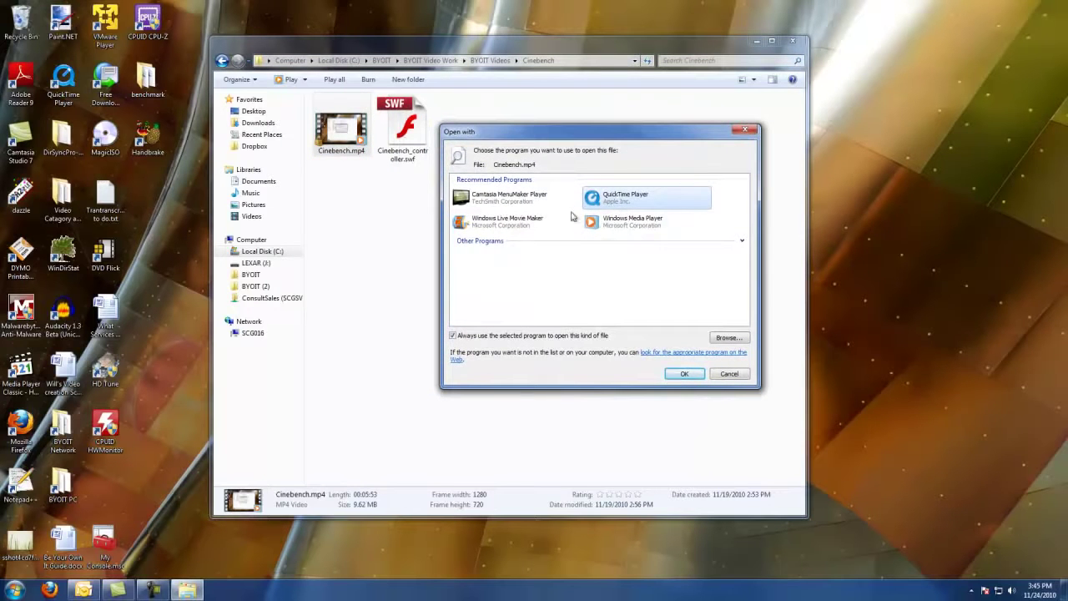
# Select QuickTime Player as the program for Cinebench.mp4 and toggle the option to always use it for this kind of file
pyautogui.click(516, 201)
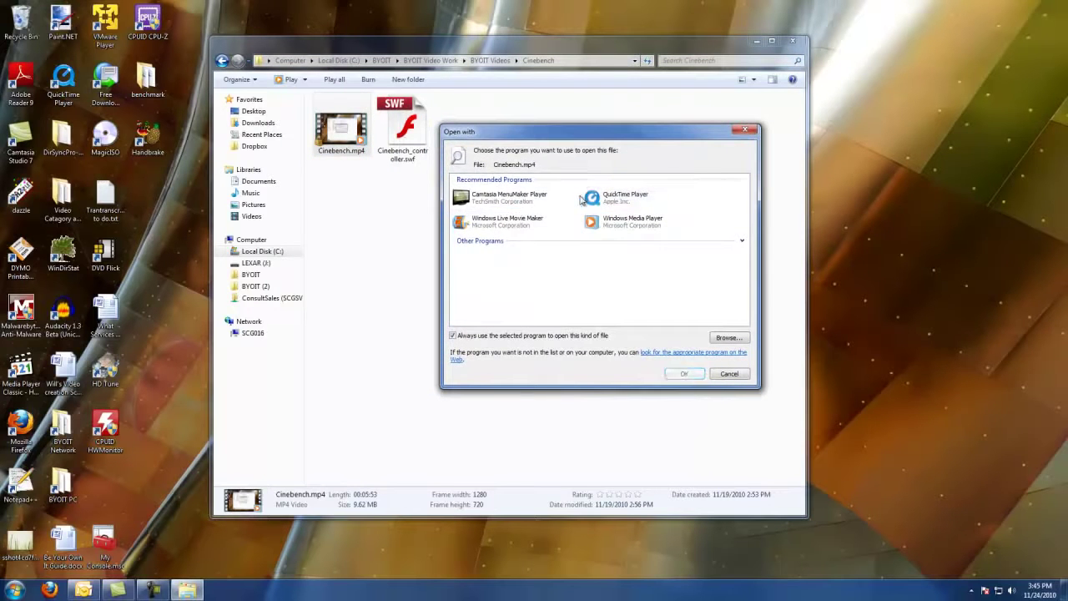
pyautogui.click(622, 198)
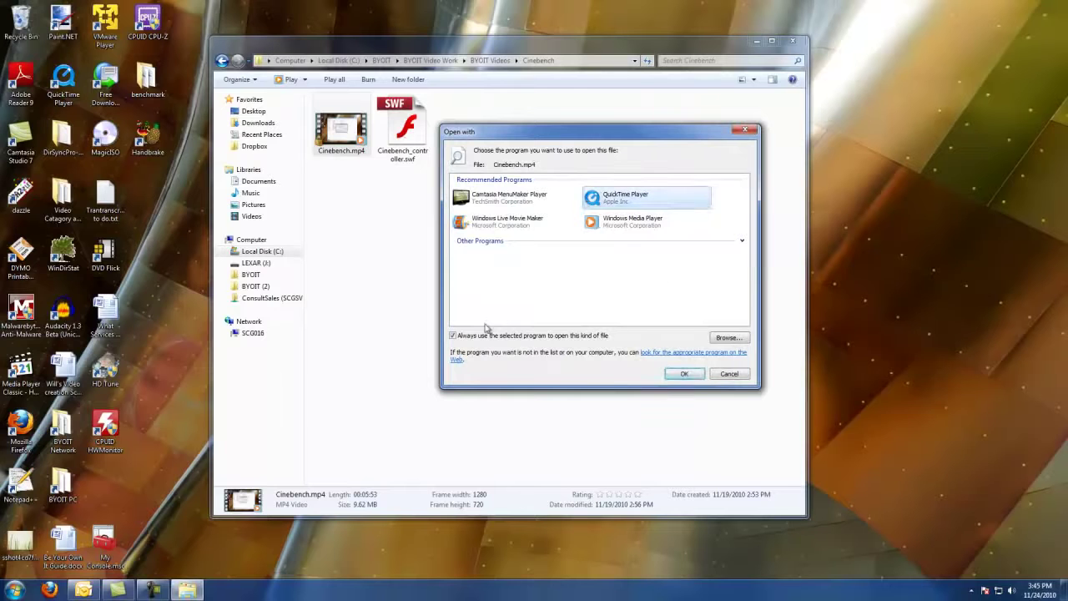
pyautogui.click(456, 337)
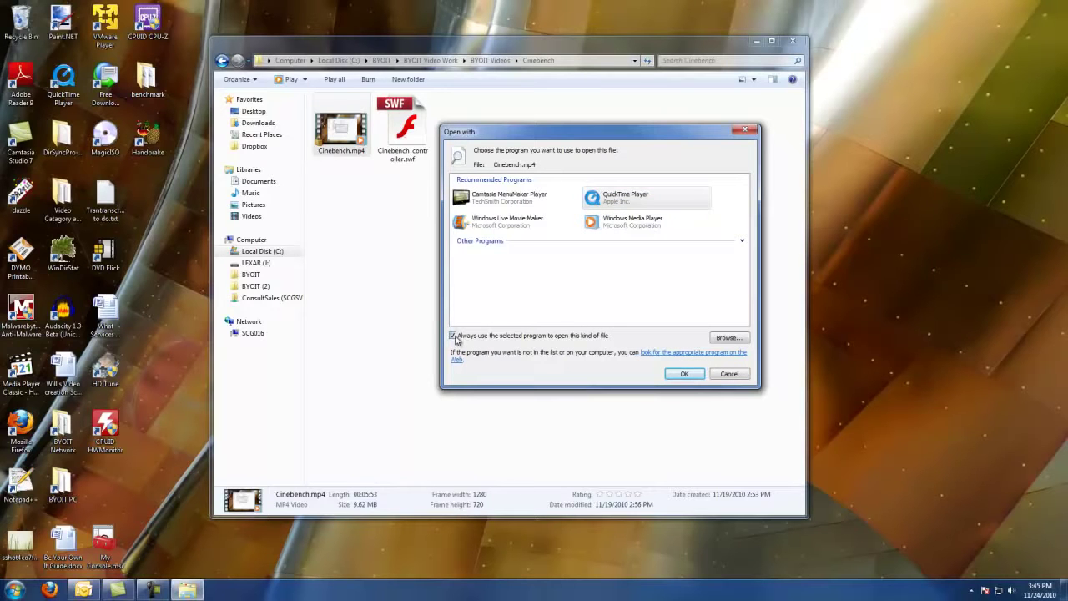
pyautogui.click(655, 206)
pyautogui.click(453, 336)
pyautogui.click(642, 193)
# Browse for another player in the MPC HomeCinema folder under Program Files (x86), and cancel the program selection
pyautogui.click(717, 338)
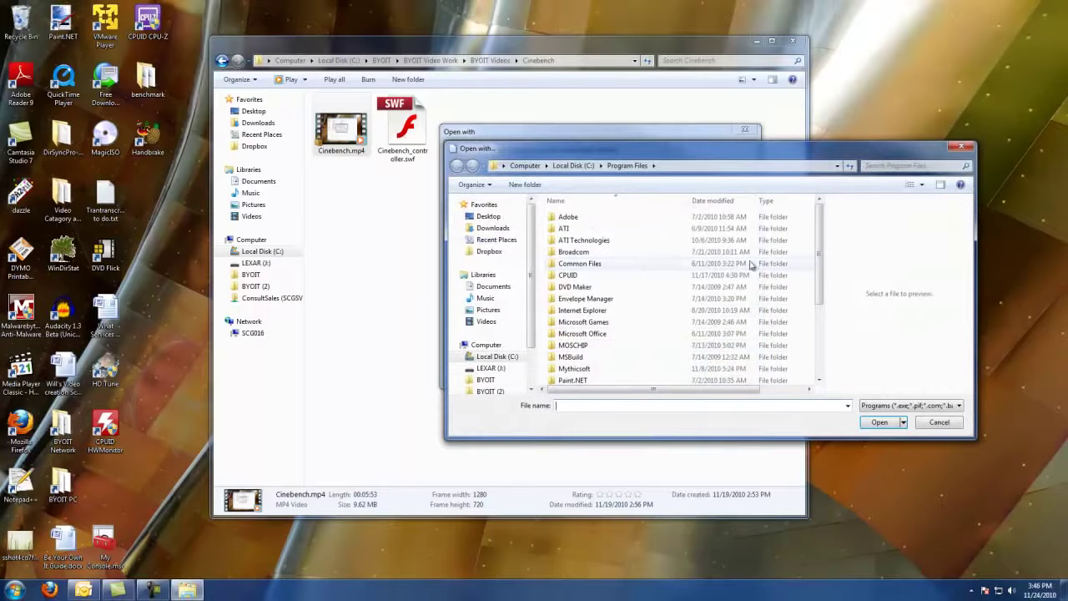
pyautogui.moveTo(822, 227); pyautogui.dragTo(823, 297)
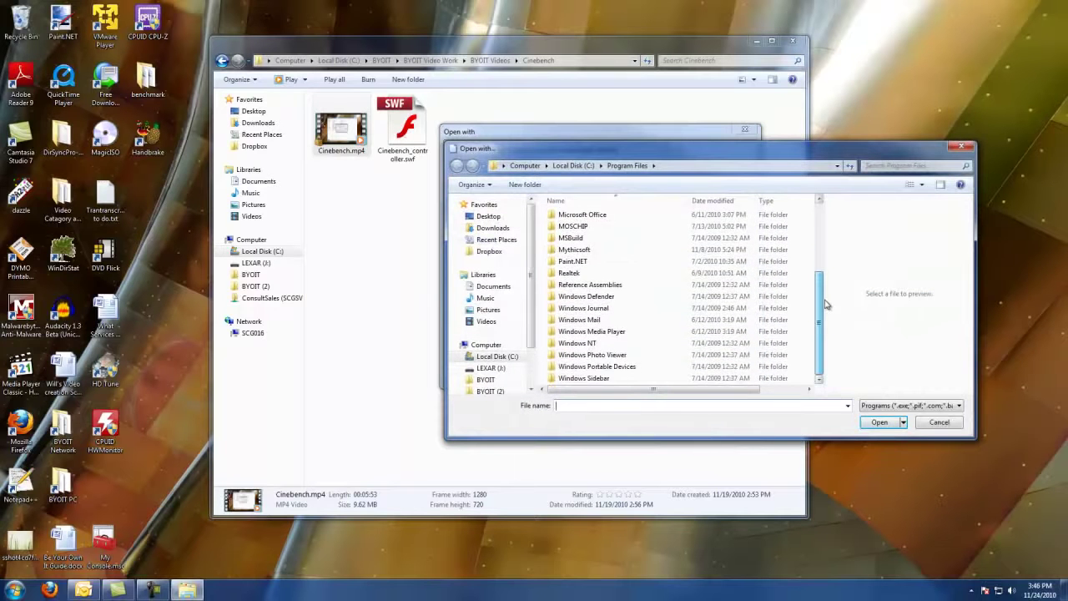
pyautogui.scroll(2, 822, 298)
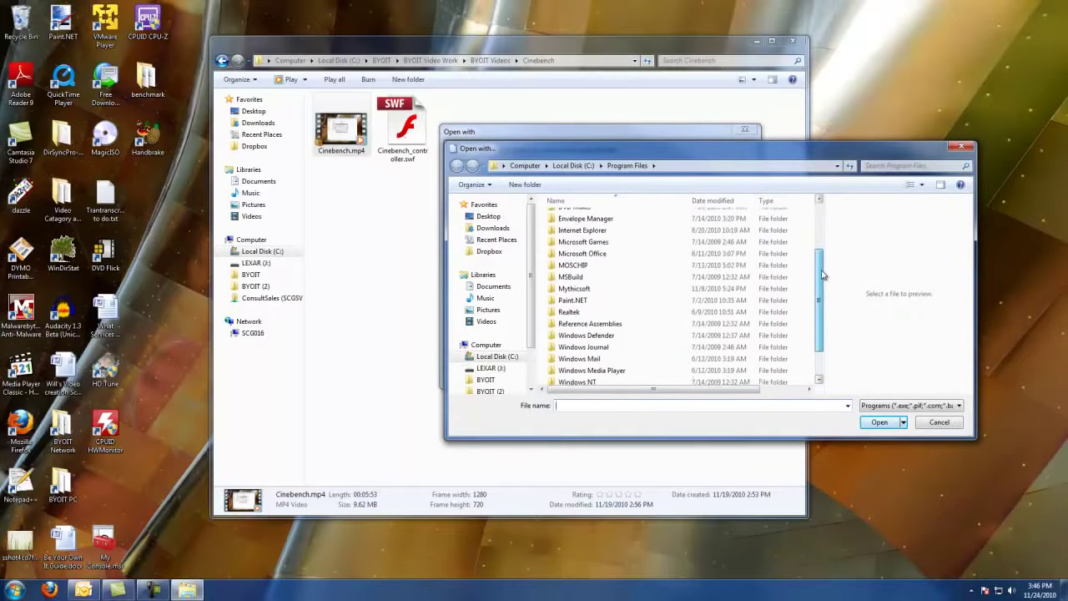
pyautogui.click(588, 165)
pyautogui.doubleClick(597, 347)
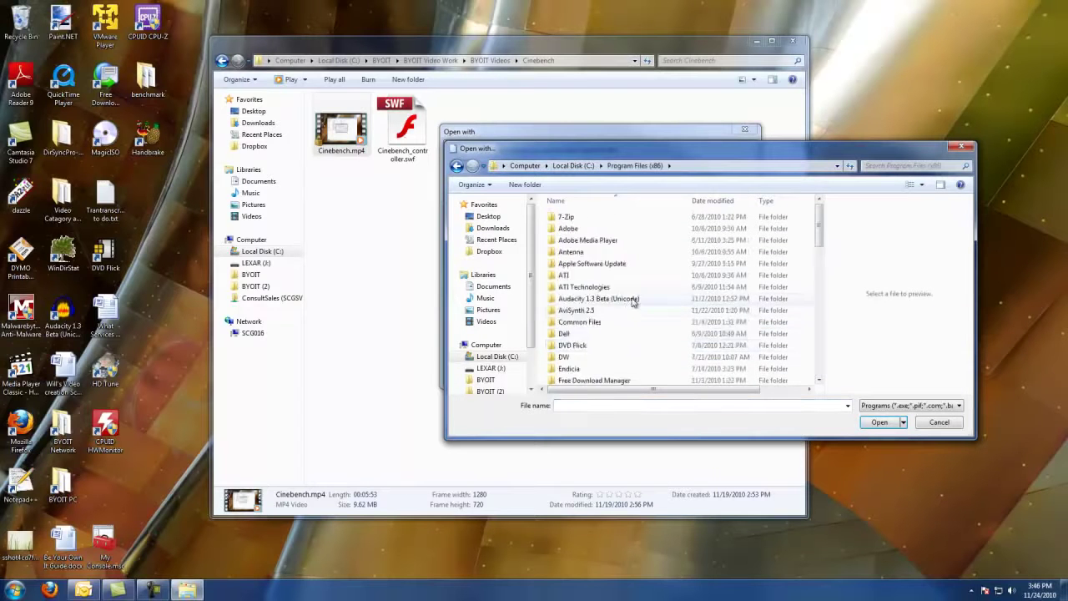
pyautogui.scroll(-5, 627, 309)
pyautogui.scroll(-3, 624, 312)
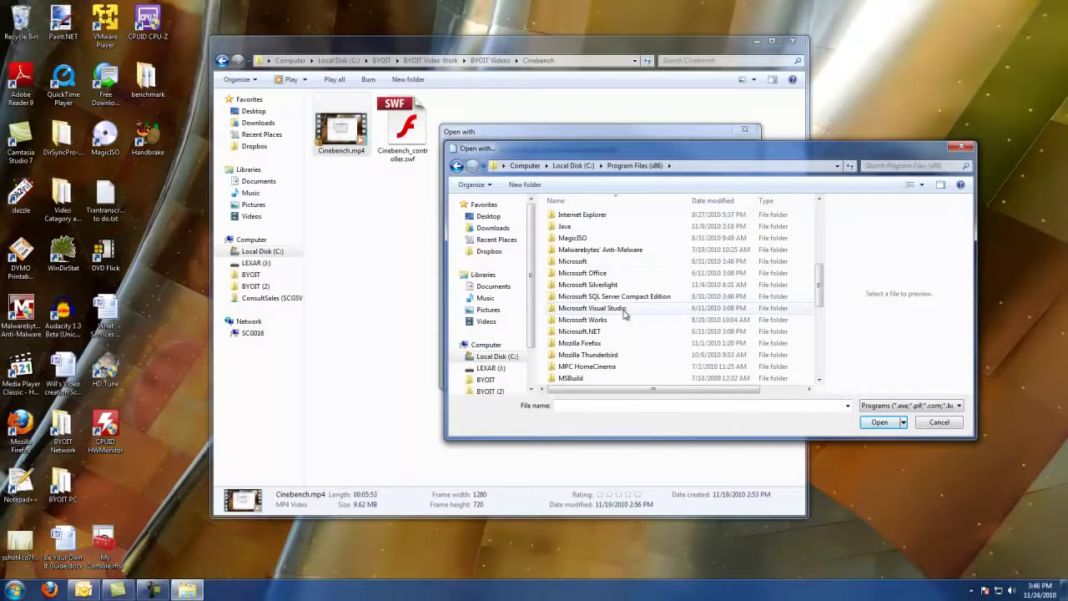
pyautogui.doubleClick(602, 331)
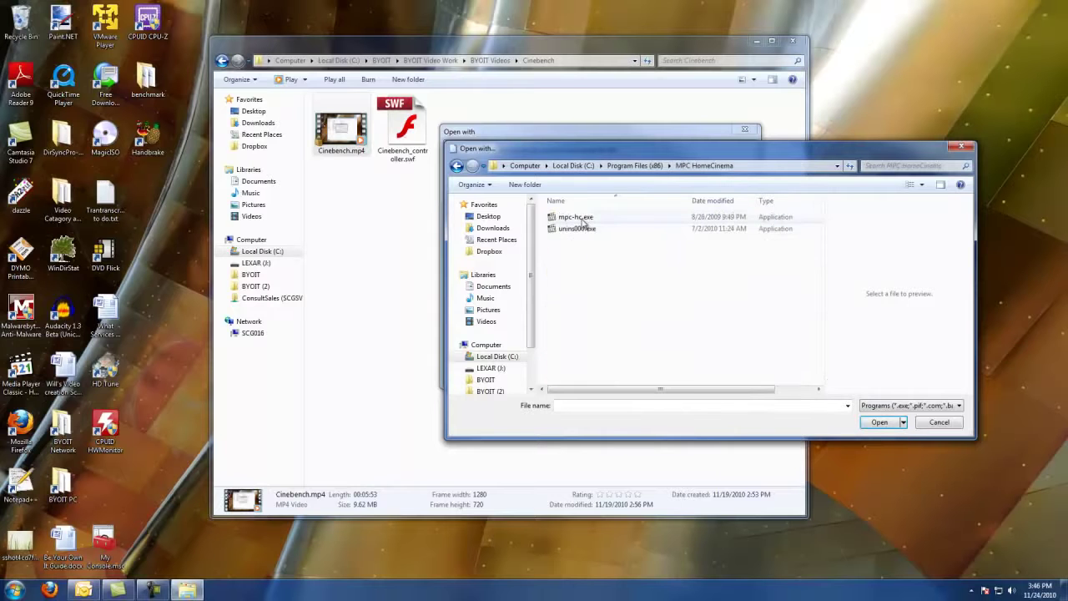
pyautogui.click(938, 422)
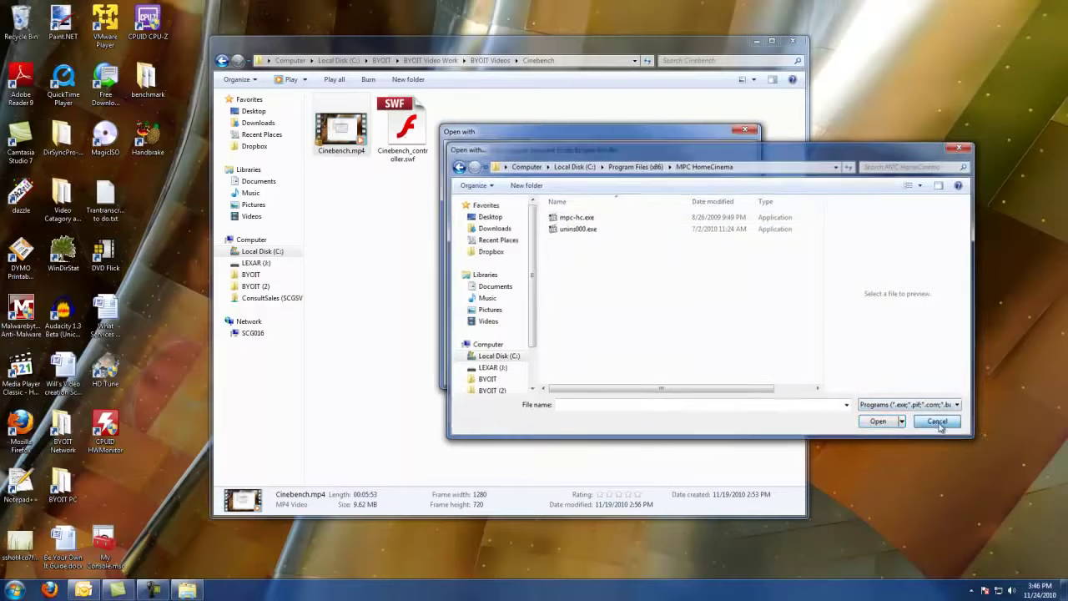
pyautogui.click(737, 377)
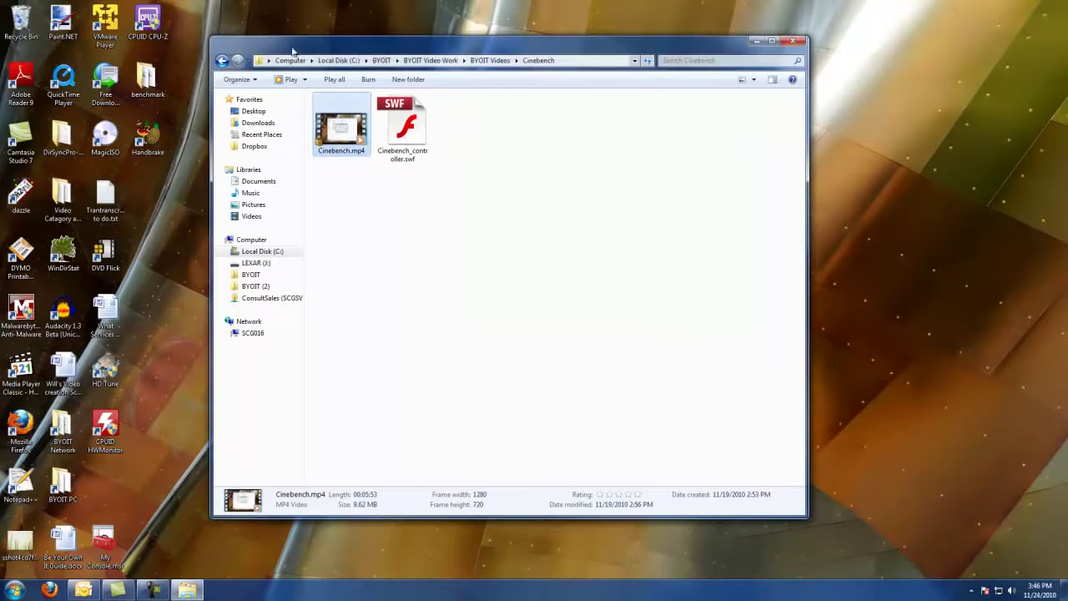
# Open Cinebench.mp4 with QuickTime Player without restoring its file type associations, and close the player
pyautogui.rightClick(360, 140)
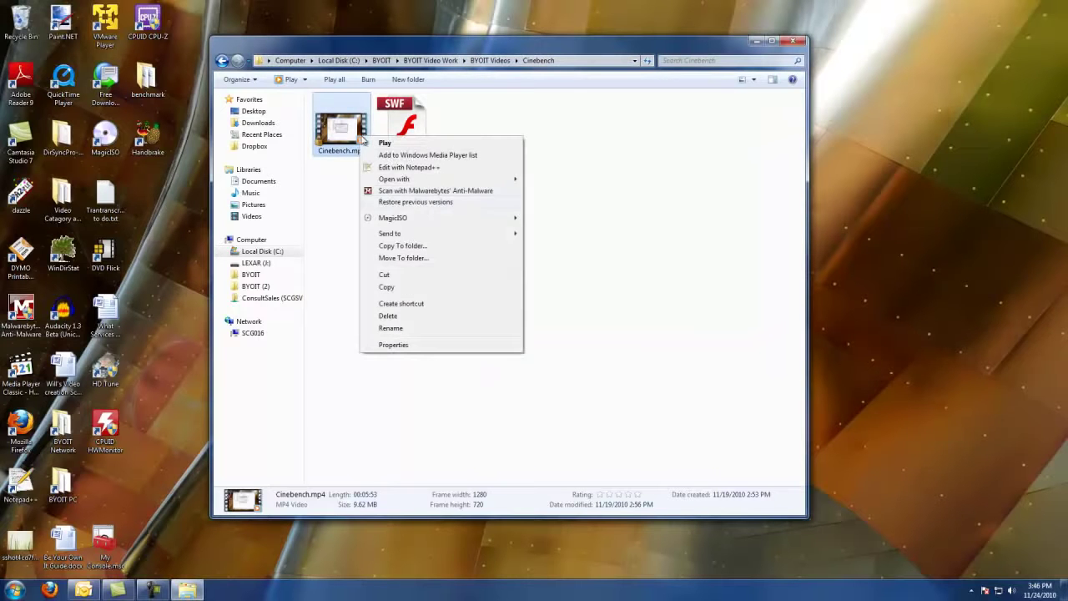
pyautogui.click(573, 194)
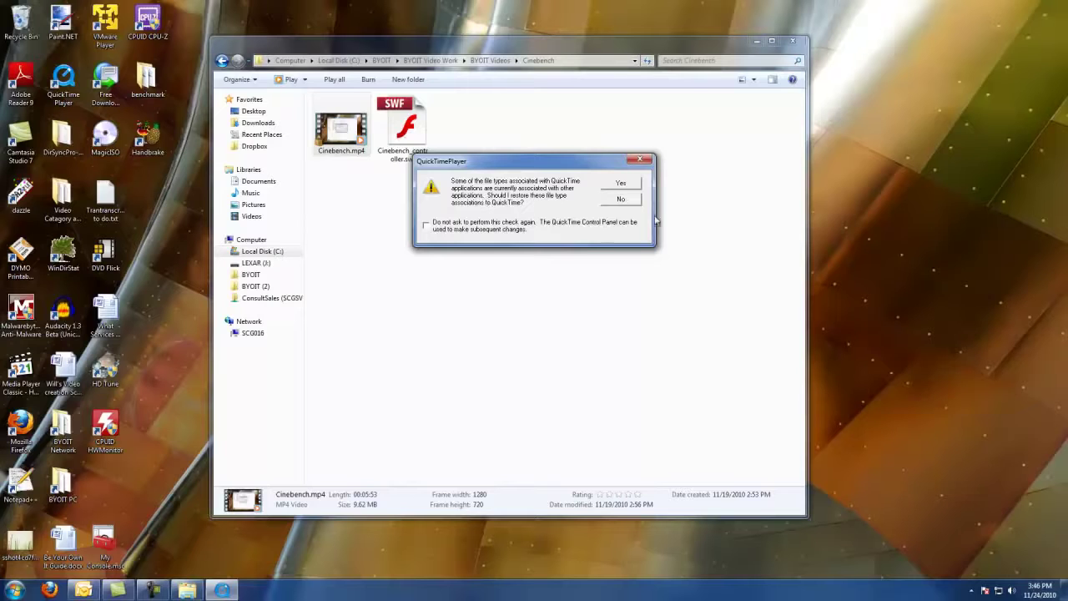
pyautogui.click(505, 229)
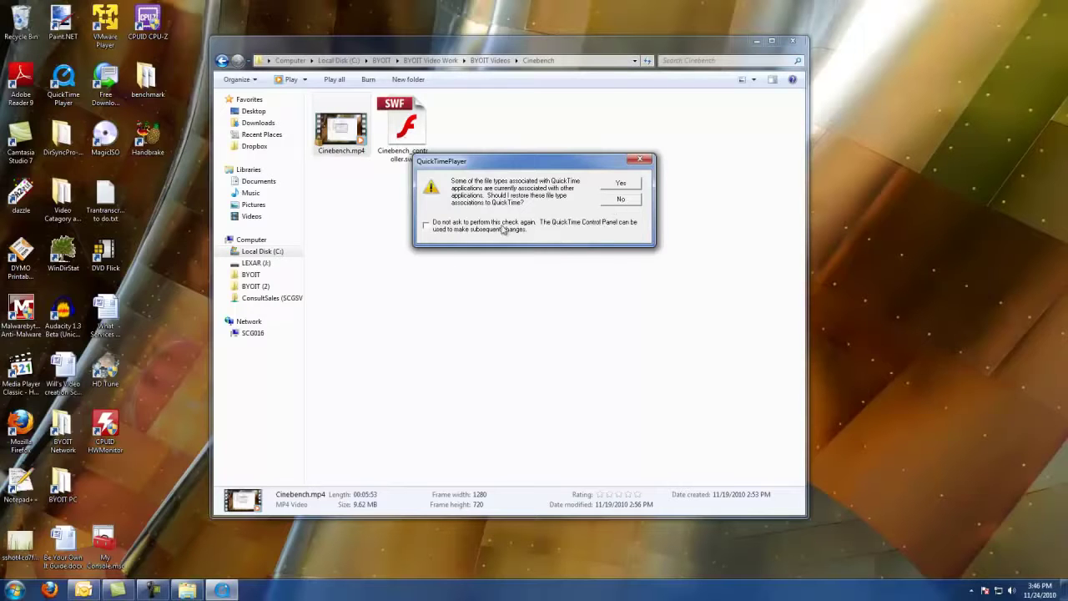
pyautogui.click(620, 200)
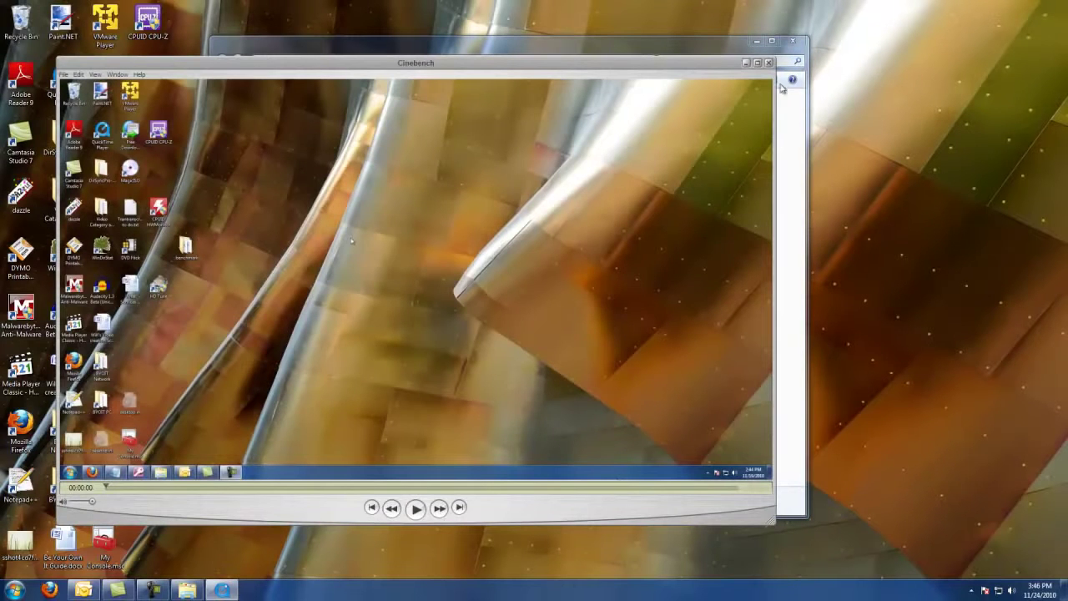
pyautogui.click(768, 62)
# Look over the Open with choices for Cinebench.mp4 once more and dismiss them
pyautogui.rightClick(367, 140)
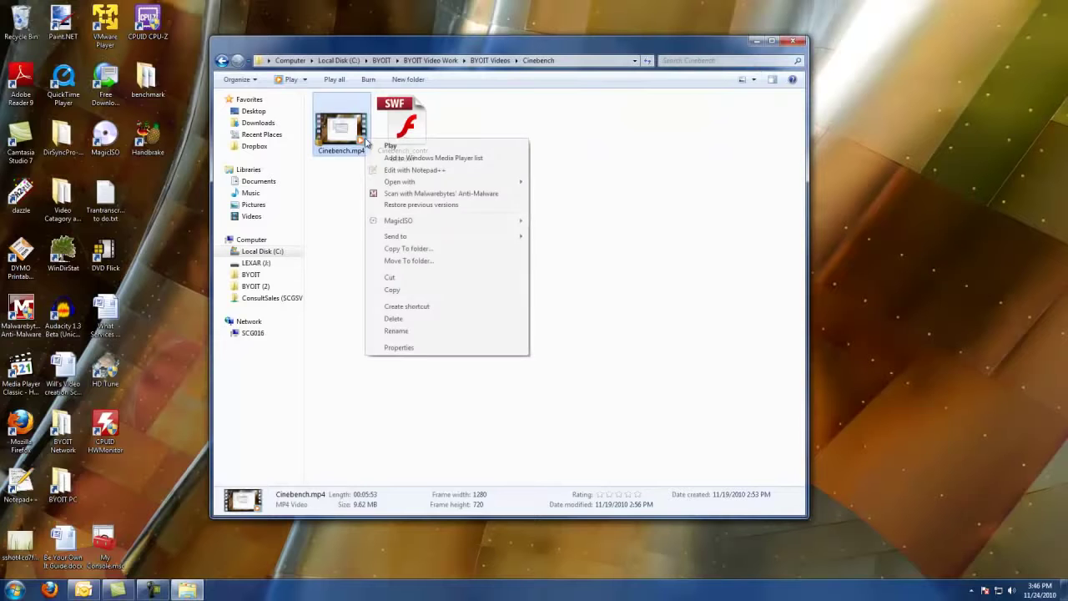
pyautogui.moveTo(407, 184)
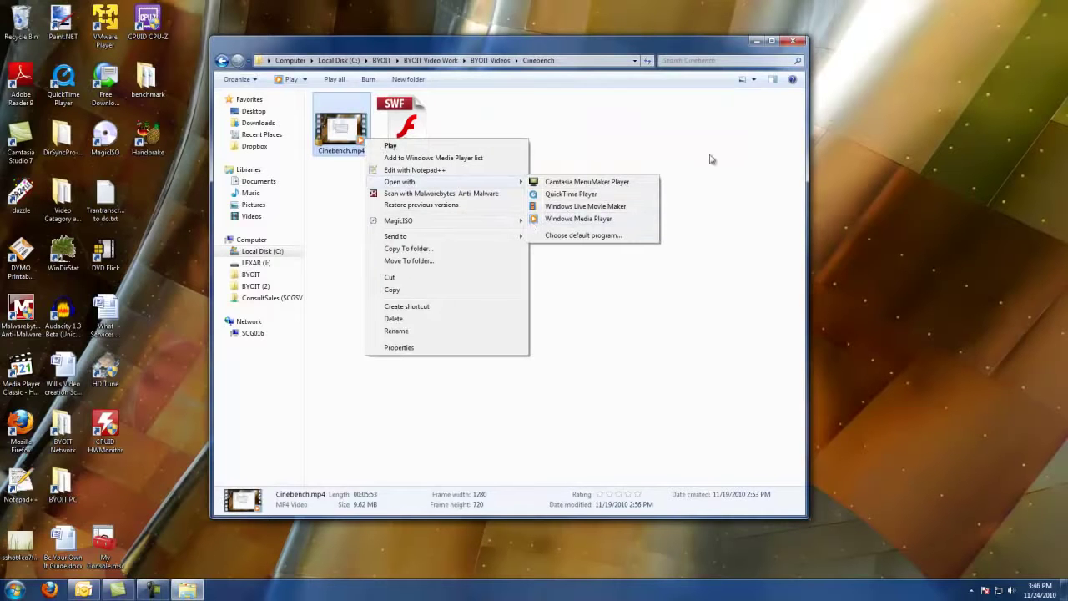
pyautogui.click(714, 147)
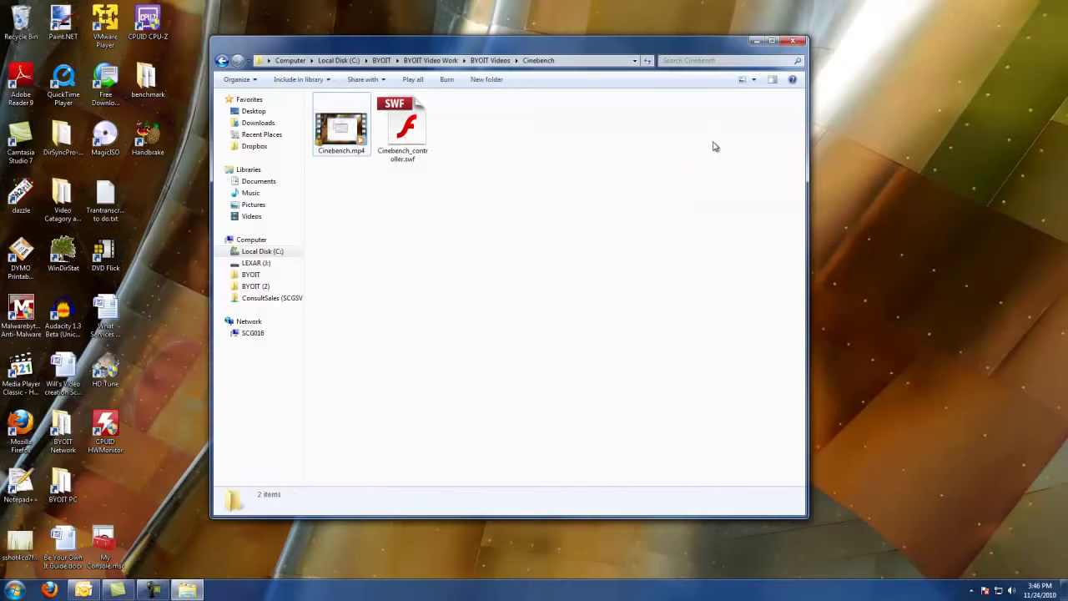